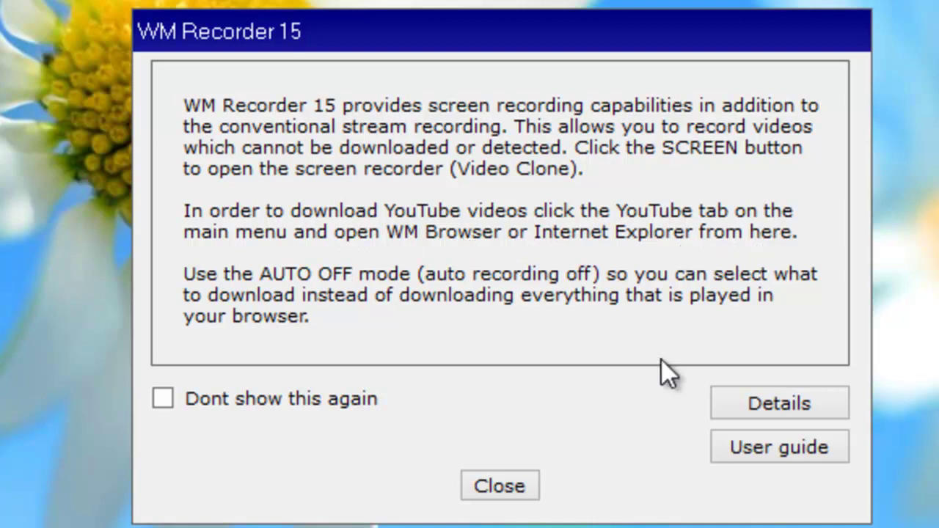
- Dismiss the startup notice and list the browser options for opening YouTube
left_click(515, 490)
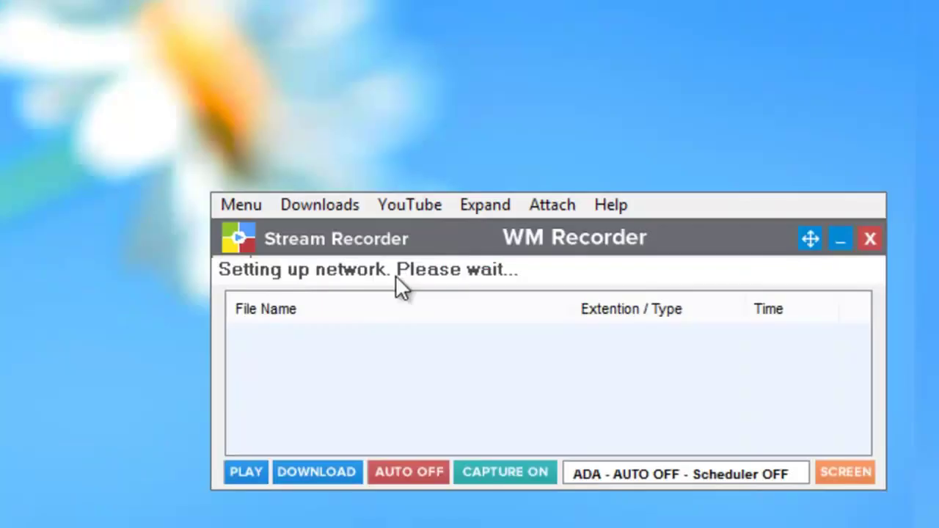
left_click(425, 207)
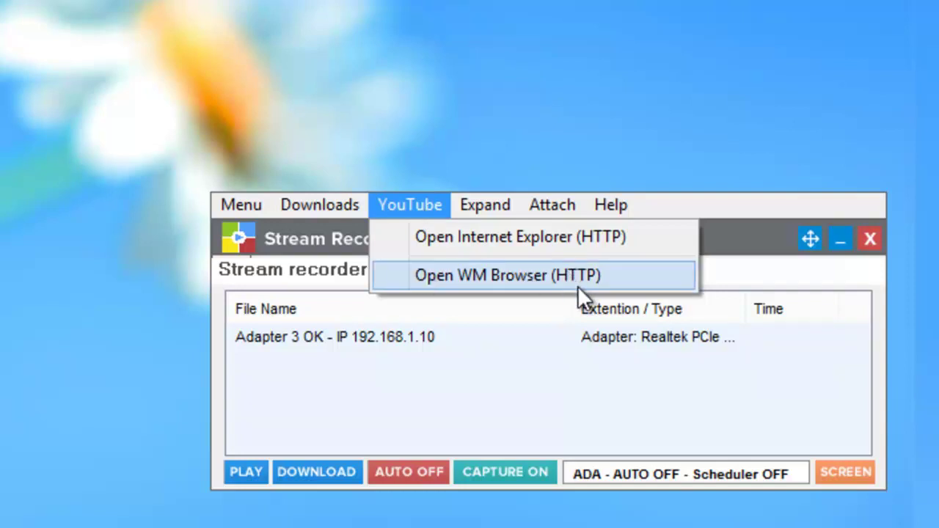
- Open YouTube in Internet Explorer and search for 'billboard top 50 this week'
left_click(511, 236)
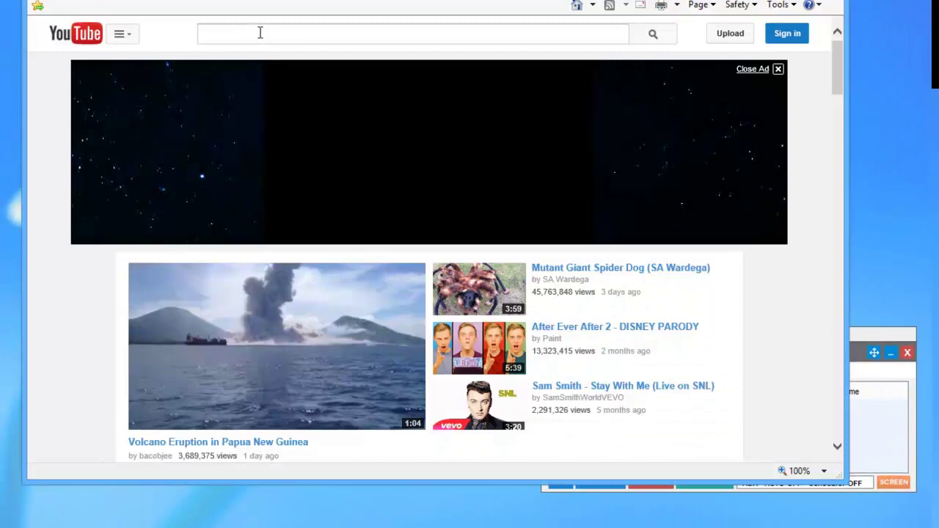
left_click(259, 33)
type("billboard top 50 this week")
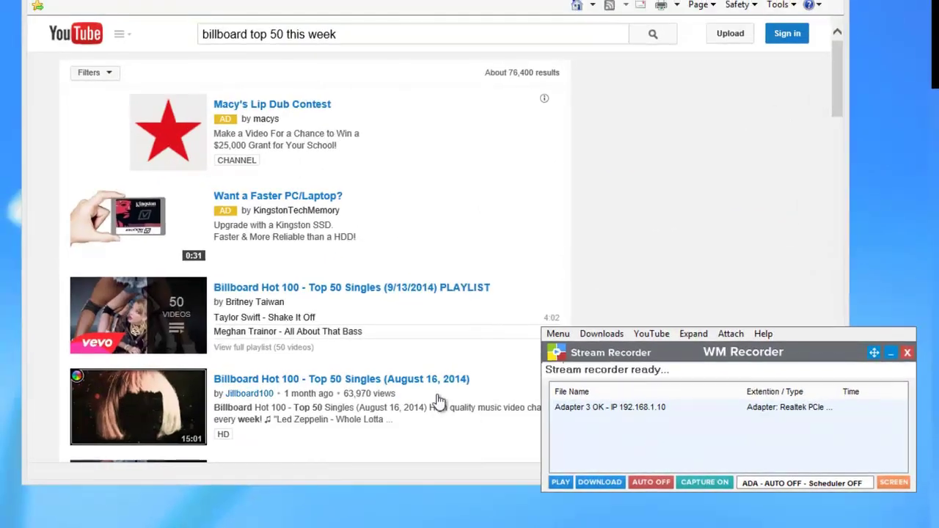
- Open the Billboard Hot 100 playlist, pause Taylor Swift, and rename its stream 'Taylor Swift - Shake it Off'
left_click(376, 294)
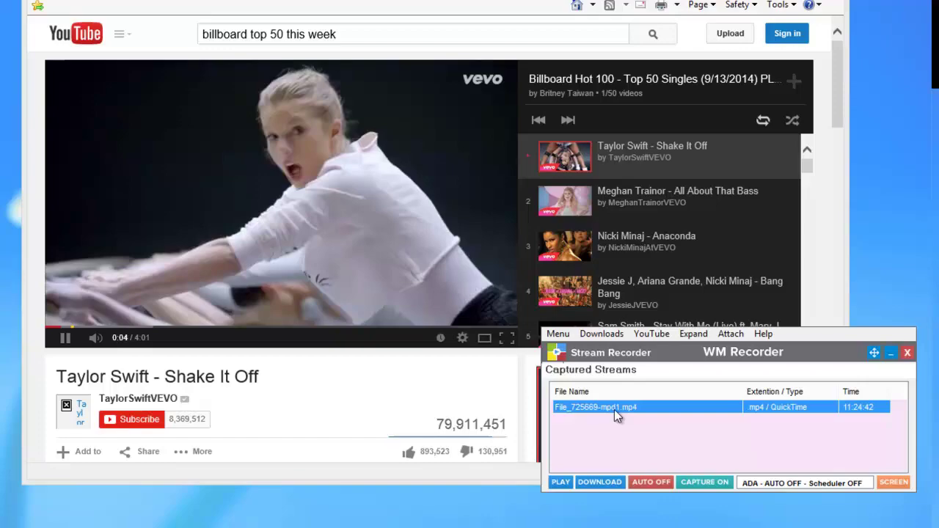
left_click(65, 338)
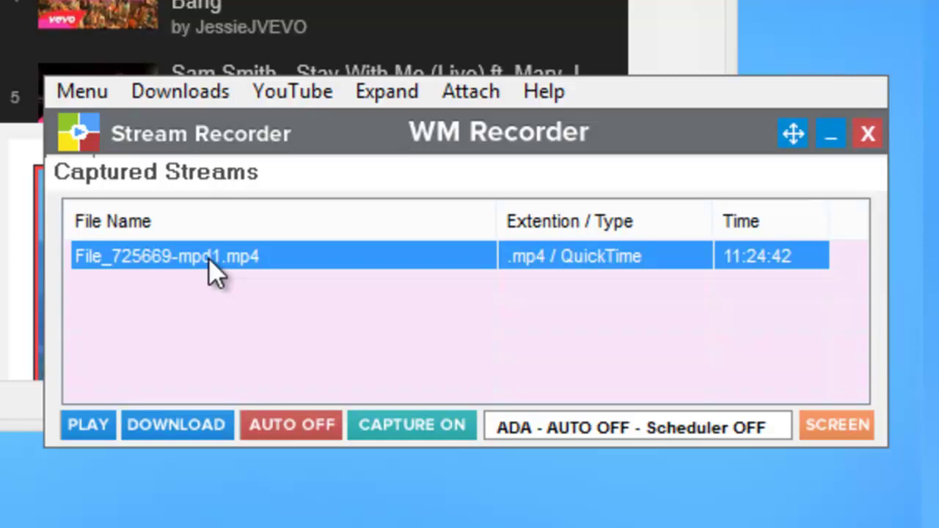
right_click(209, 257)
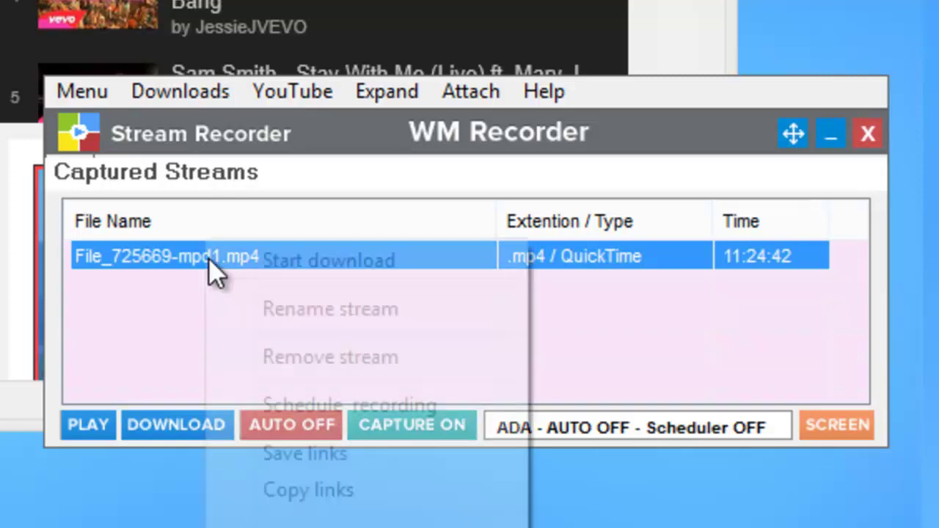
left_click(279, 317)
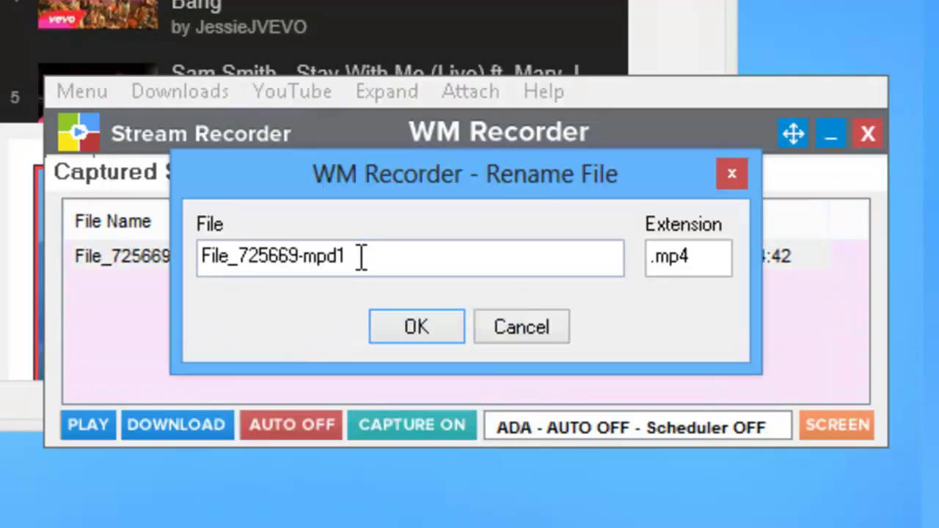
left_click_drag(360, 257, 151, 266)
type("Taylor Swift - Shake it Off")
left_click(407, 332)
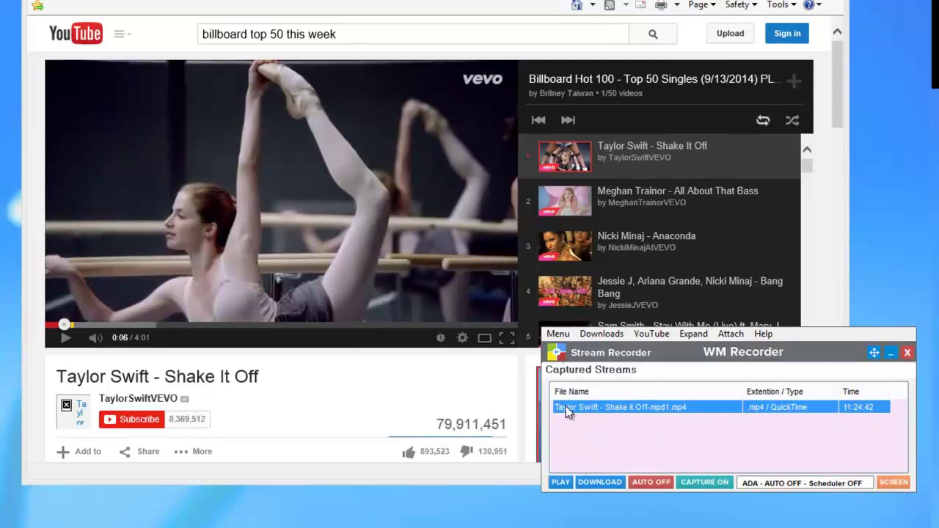
- Skip through the playlist videos up to Sia's Chandelier so each gets captured
left_click(570, 122)
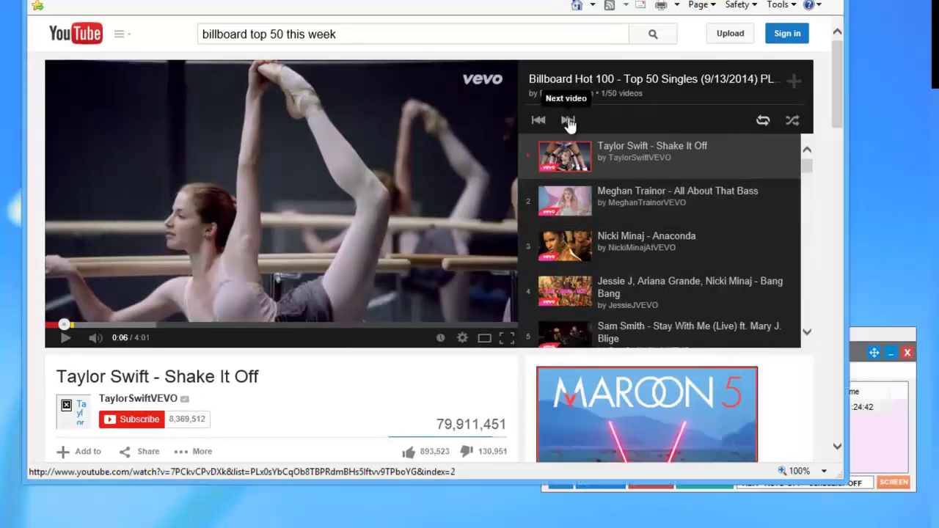
left_click(570, 122)
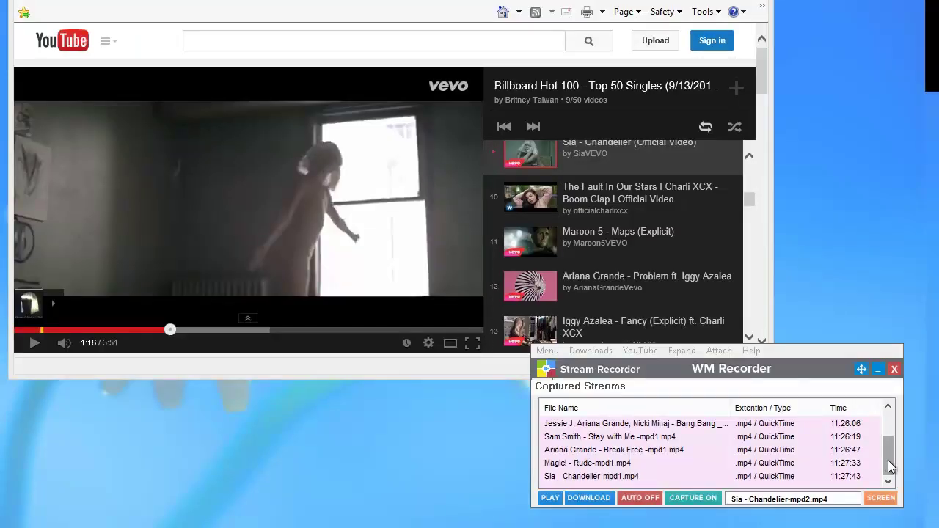
left_click_drag(887, 466, 880, 416)
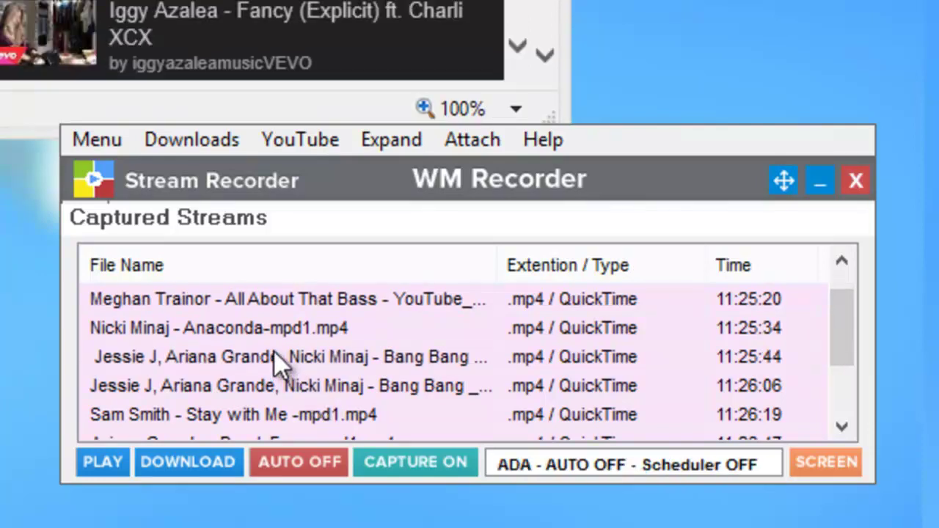
- Preview the 11:25:44 Bang Bang capture, then remove it as a duplicate
left_click(274, 354)
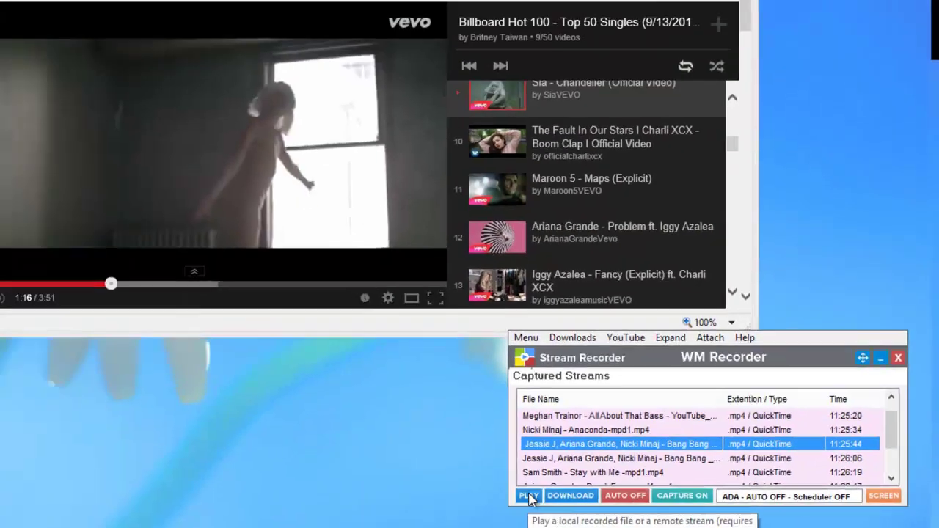
left_click(528, 496)
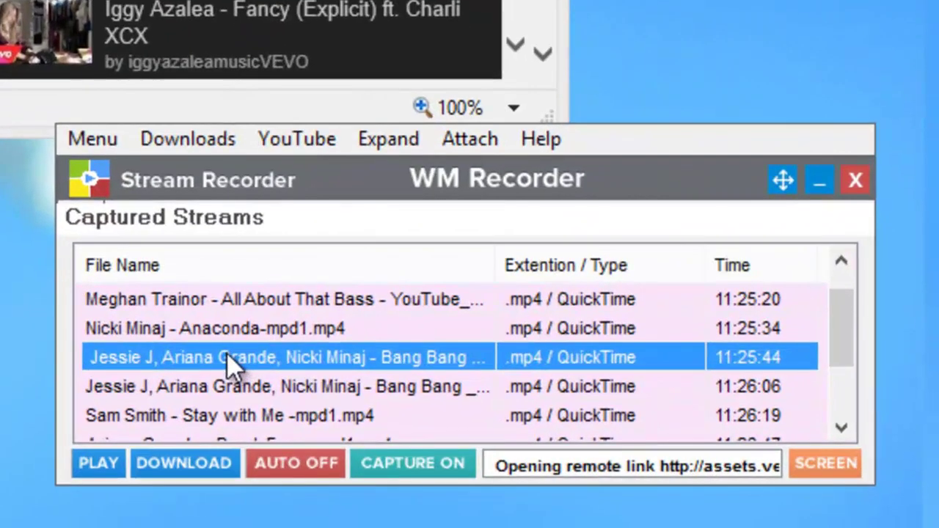
right_click(612, 448)
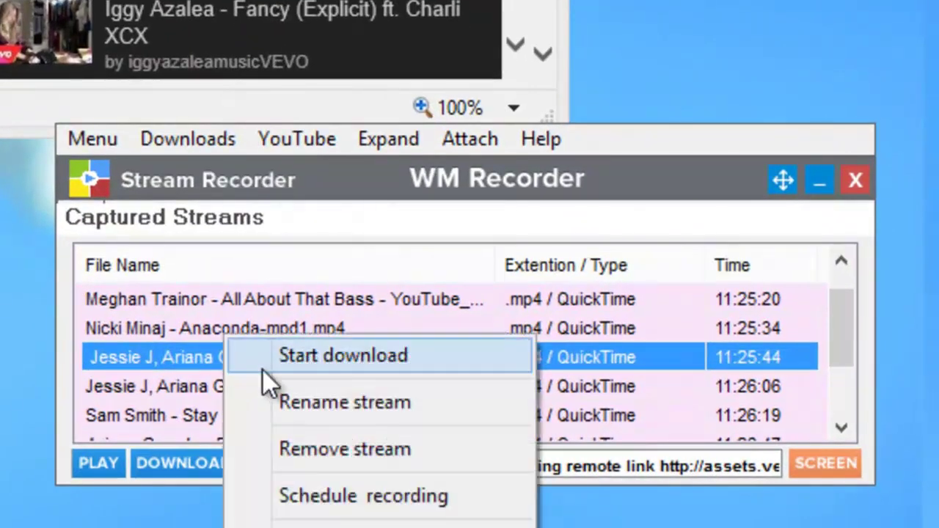
left_click(316, 457)
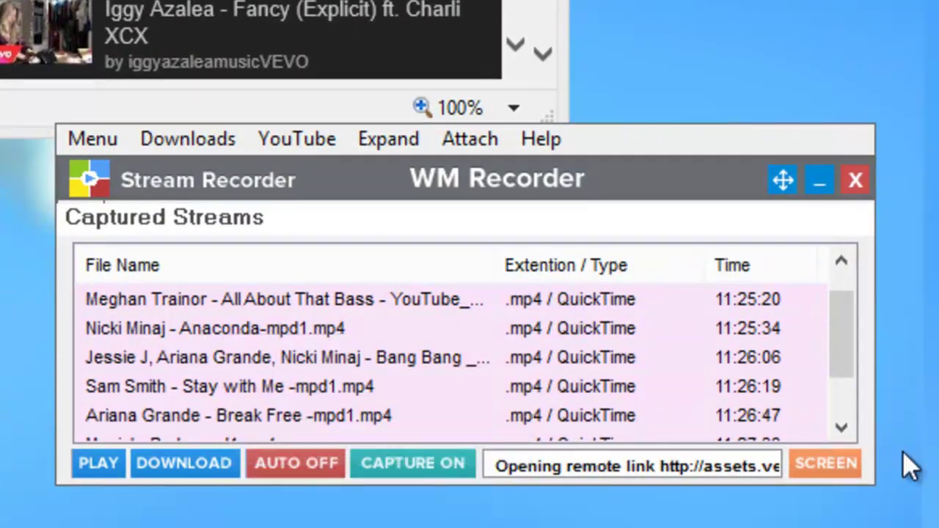
- Select all eight captured streams from Taylor Swift through Sia and download them
scroll(676, 415, "down", 1)
left_click_drag(845, 396, 814, 251)
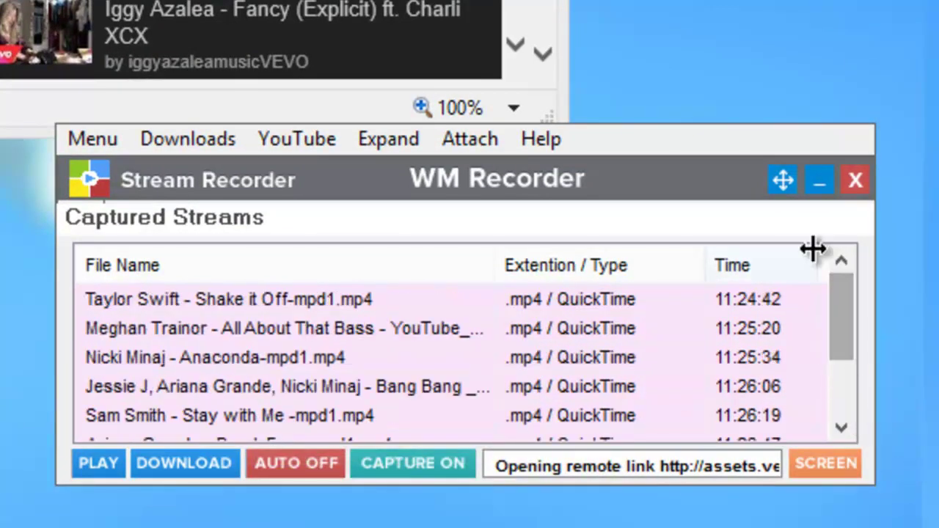
left_click(122, 302)
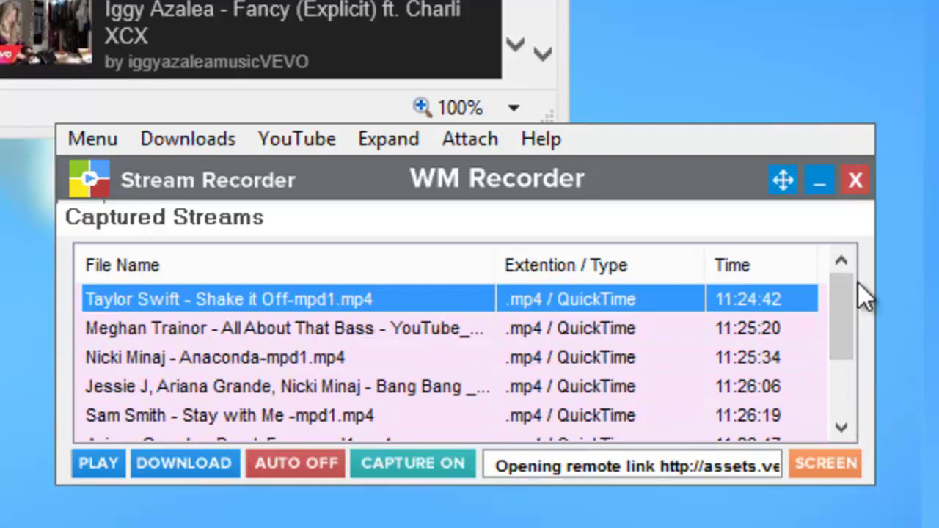
left_click_drag(850, 287, 820, 421)
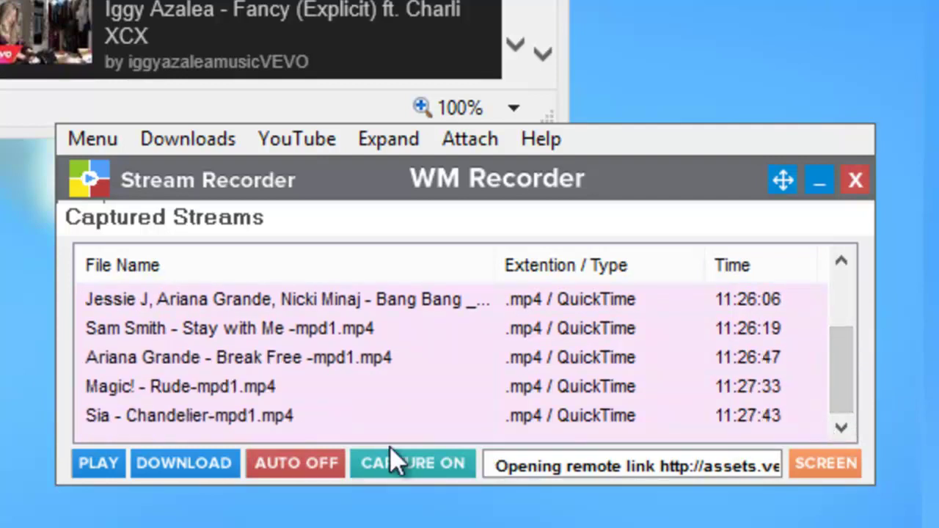
left_click(167, 413, "shift")
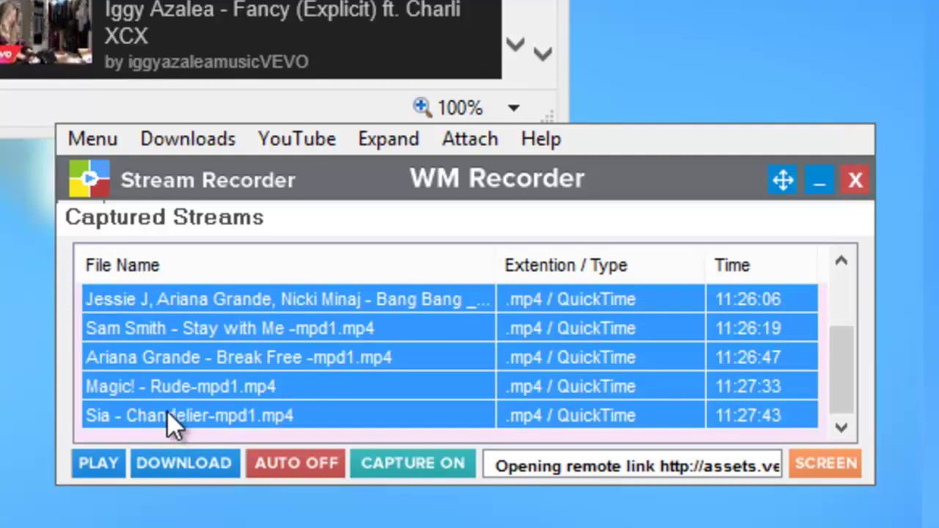
left_click(180, 464)
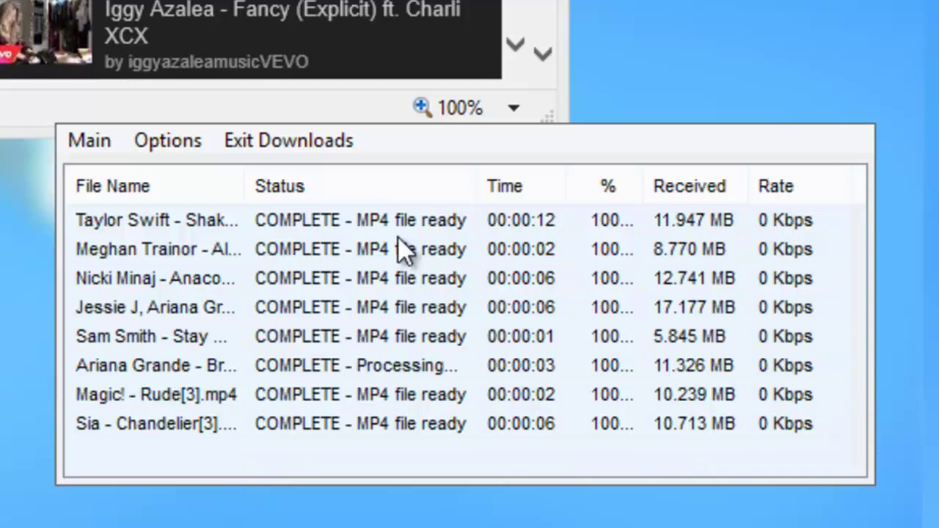
- Play the downloaded Taylor Swift - Shake it Off file in VLC
left_click(206, 223)
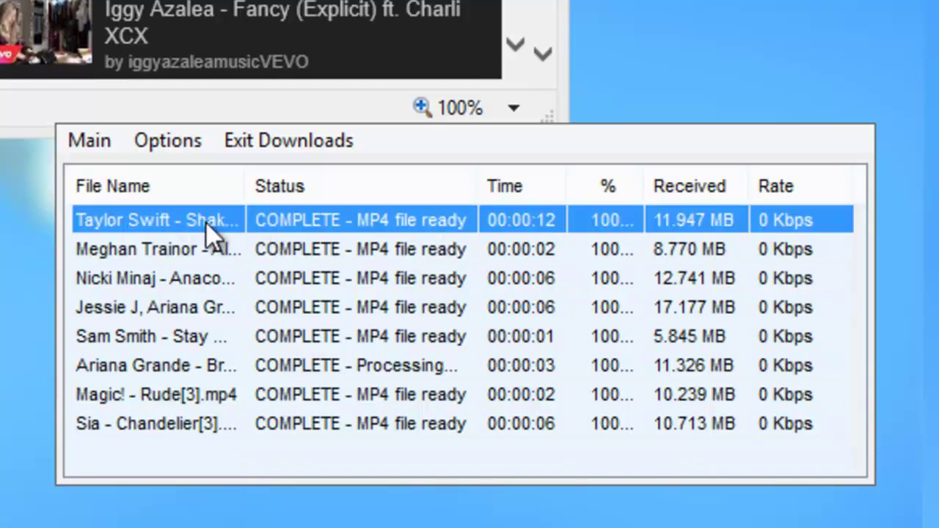
right_click(205, 221)
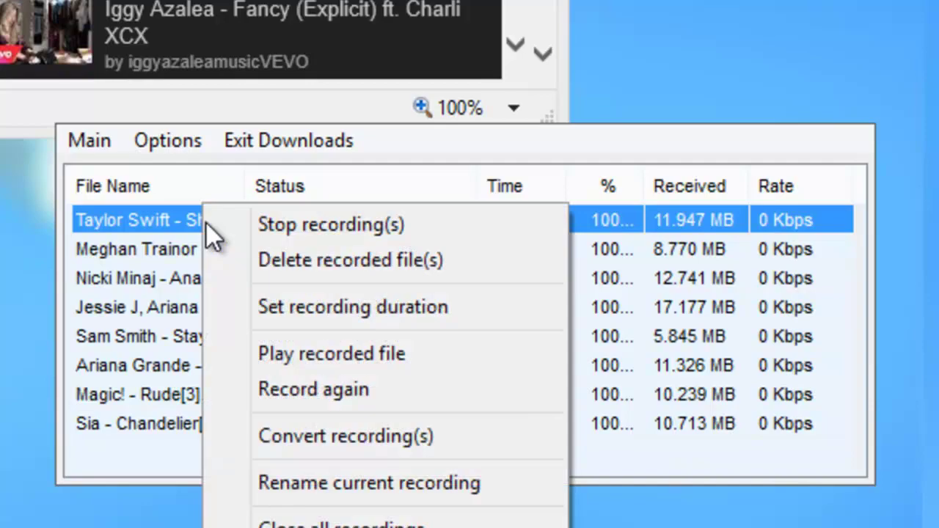
left_click(303, 354)
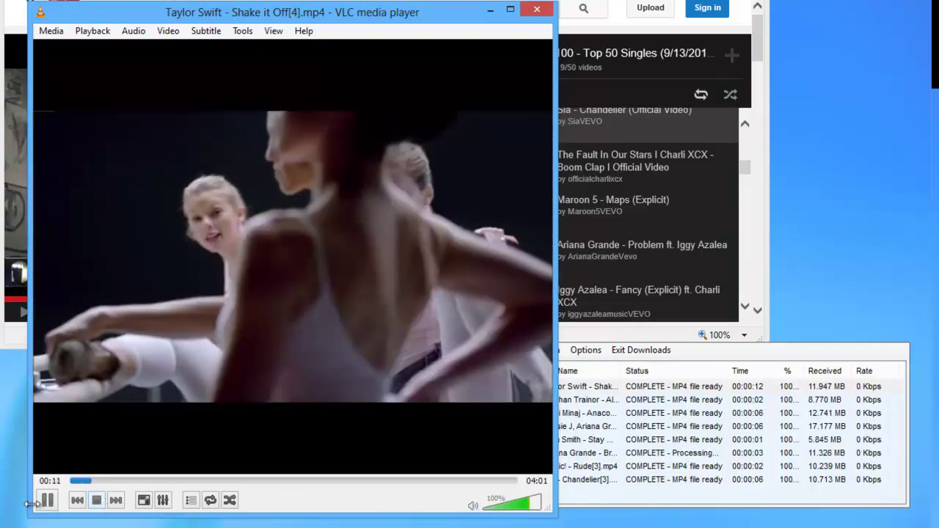
left_click(46, 501)
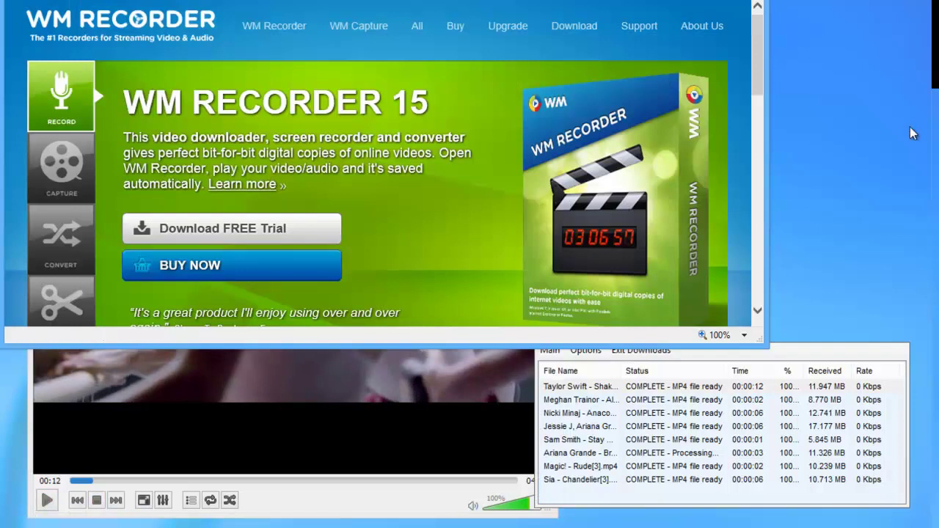